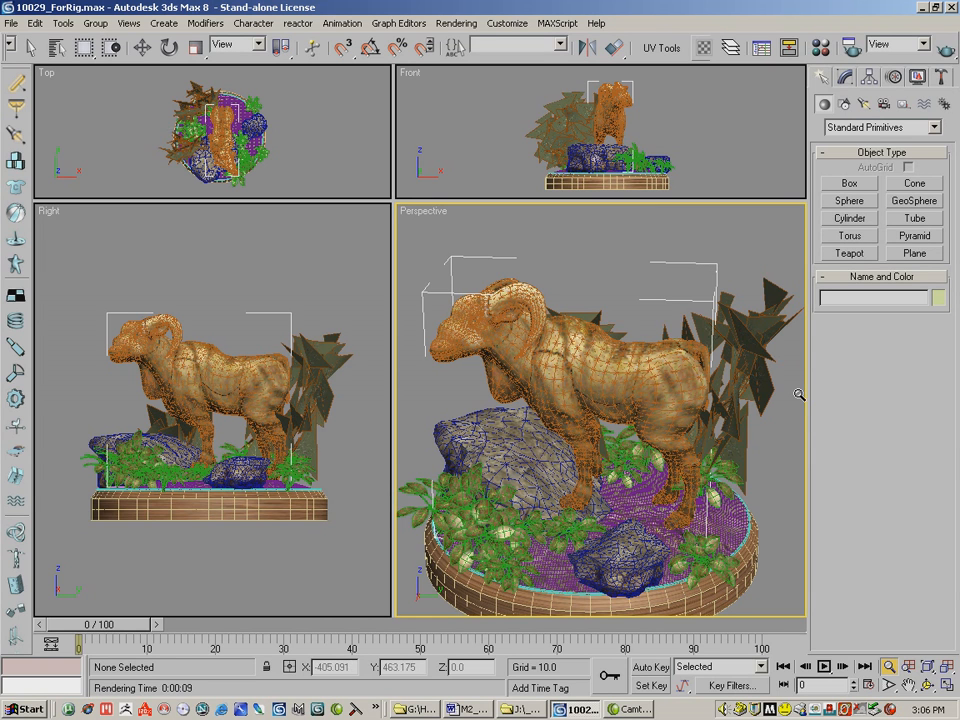
# Test-render the Perspective view of the ram diorama and save the scene
pyautogui.click(941, 48)
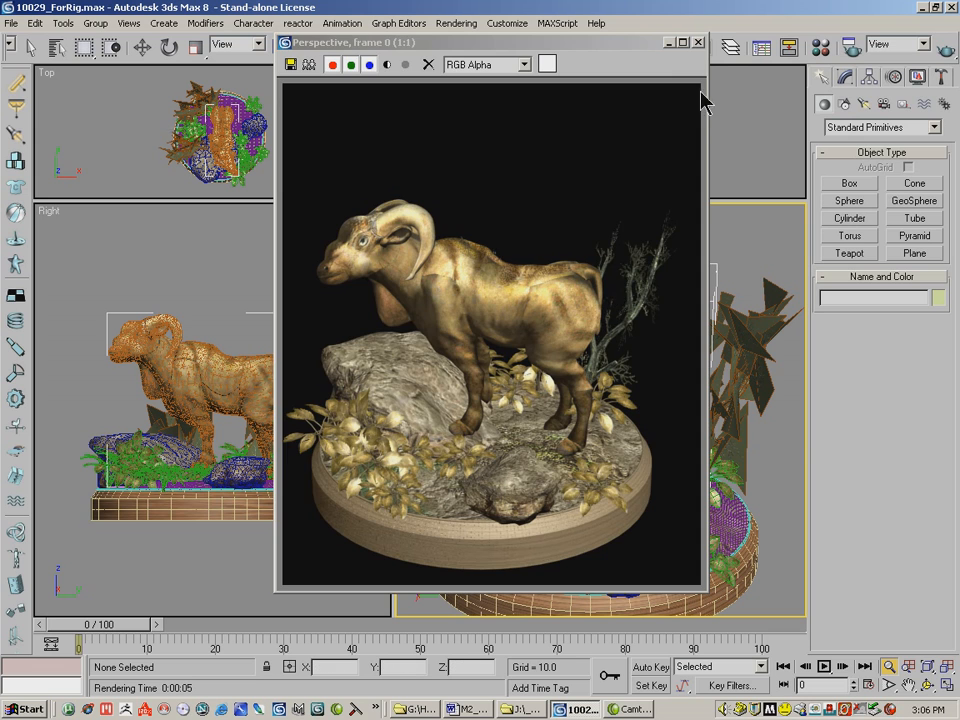
pyautogui.click(698, 42)
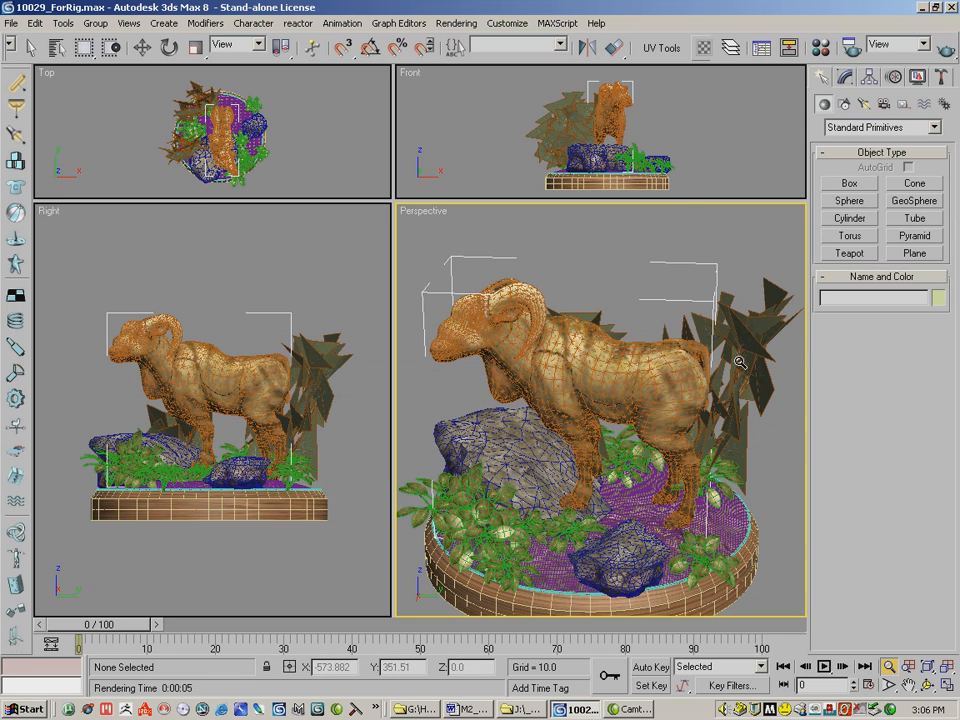
pyautogui.hotkey('ctrl', 's')
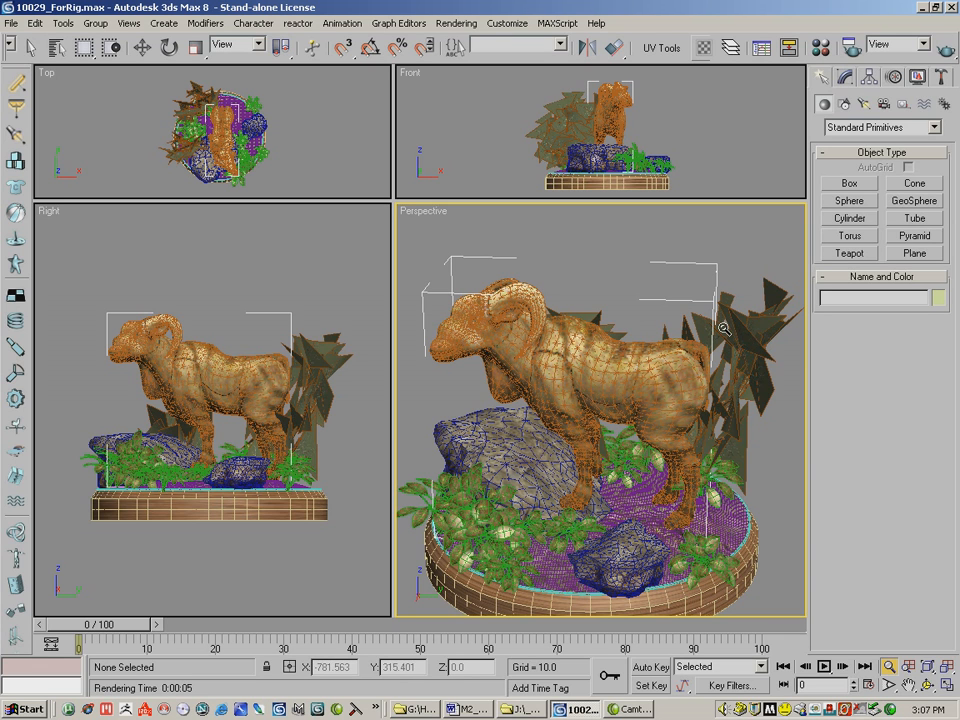
# Start merging a file and browse to the 10058 rigs folder under _GameInstitute, Basic MAX for Games_Module 02, M2_MaxClassWeek_10 on drive J
pyautogui.click(9, 24)
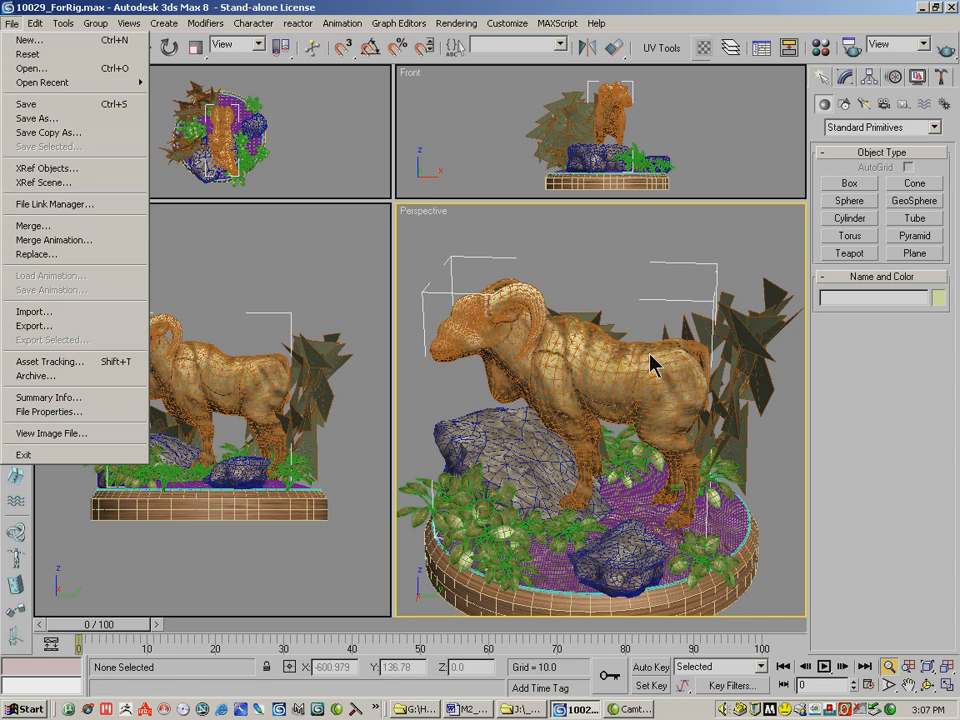
pyautogui.click(42, 226)
pyautogui.click(220, 91)
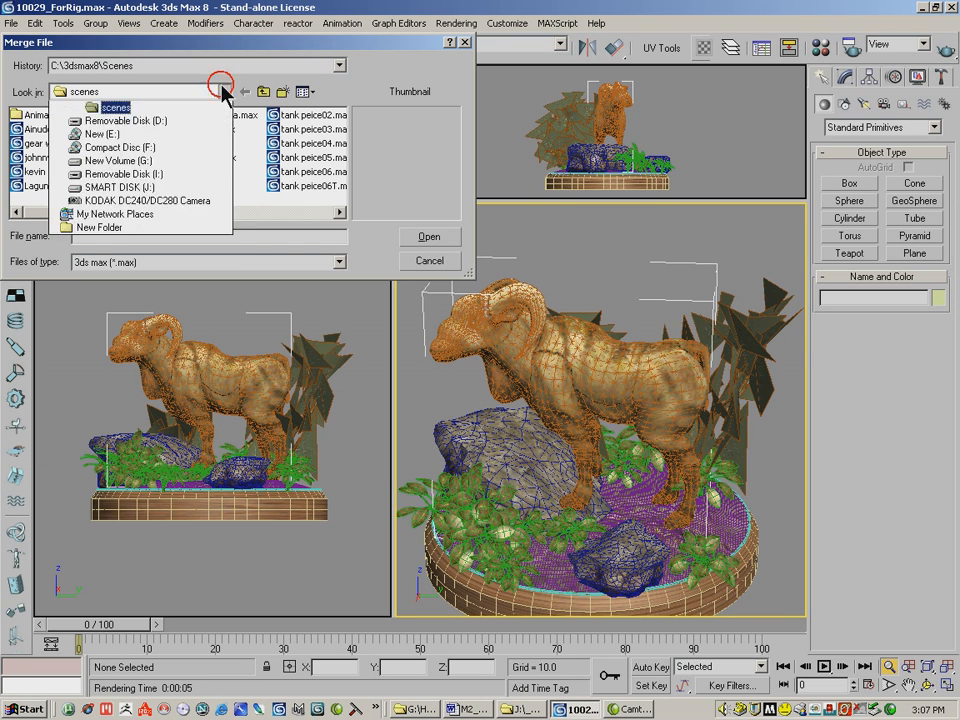
pyautogui.click(113, 245)
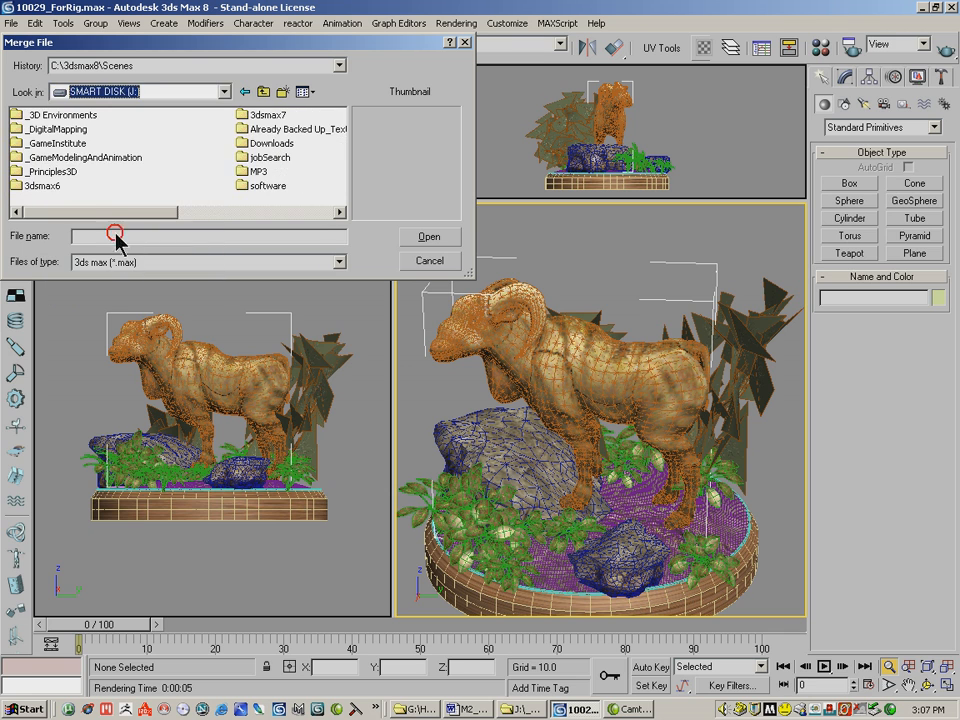
pyautogui.doubleClick(62, 143)
pyautogui.click(50, 128)
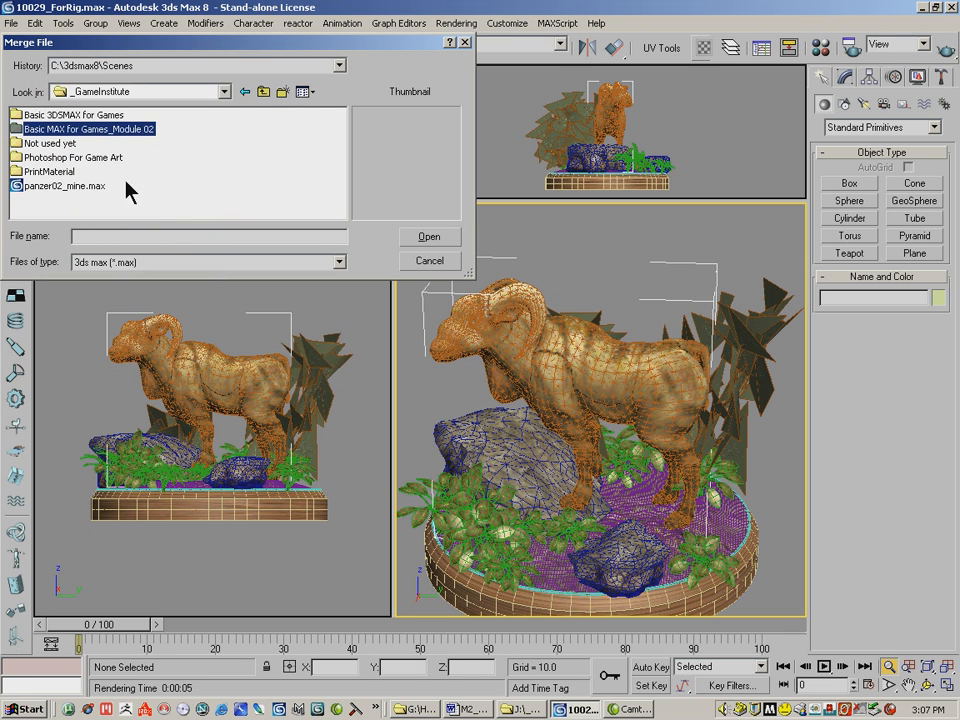
pyautogui.doubleClick(62, 129)
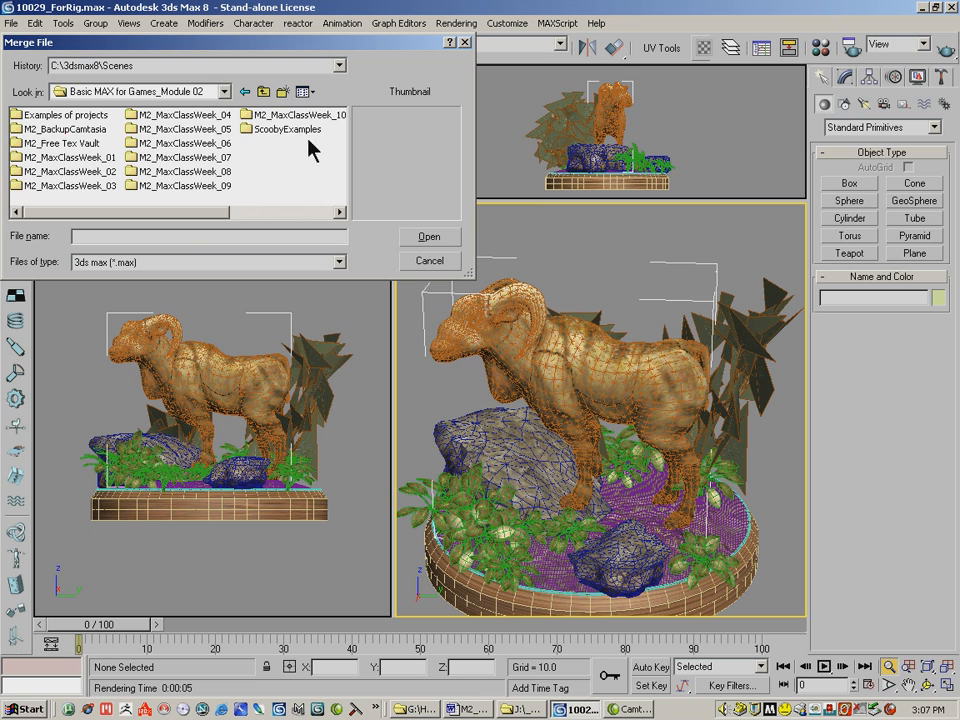
pyautogui.doubleClick(293, 115)
pyautogui.doubleClick(40, 158)
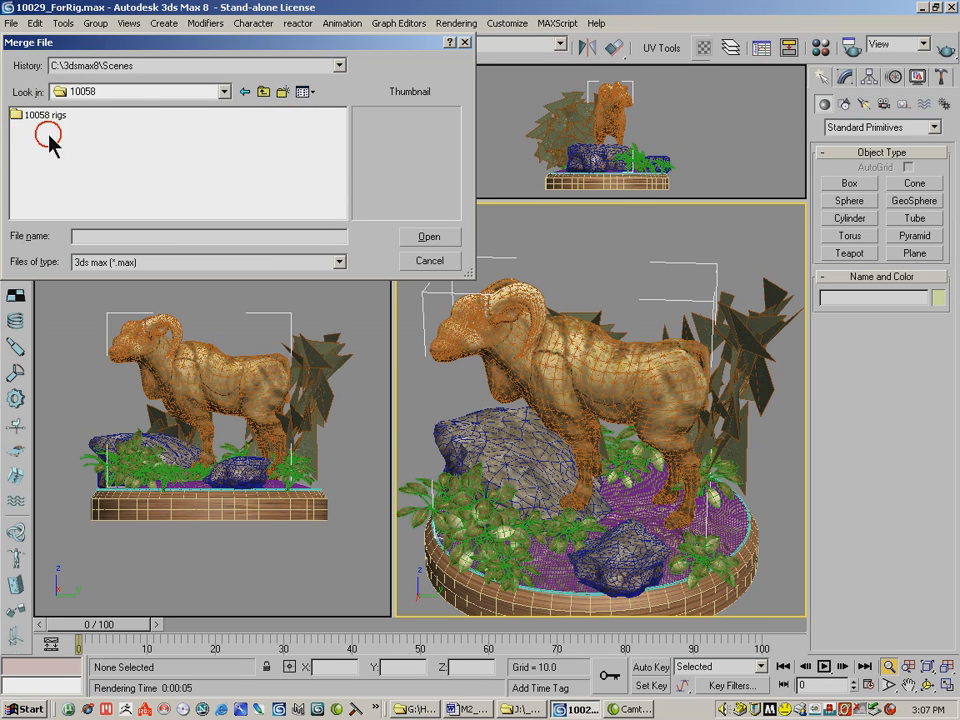
pyautogui.doubleClick(38, 114)
# Preview the globe rig files and open TRSetup_Globe_Fast04.max for merging
pyautogui.click(78, 114)
pyautogui.click(79, 127)
pyautogui.click(117, 150)
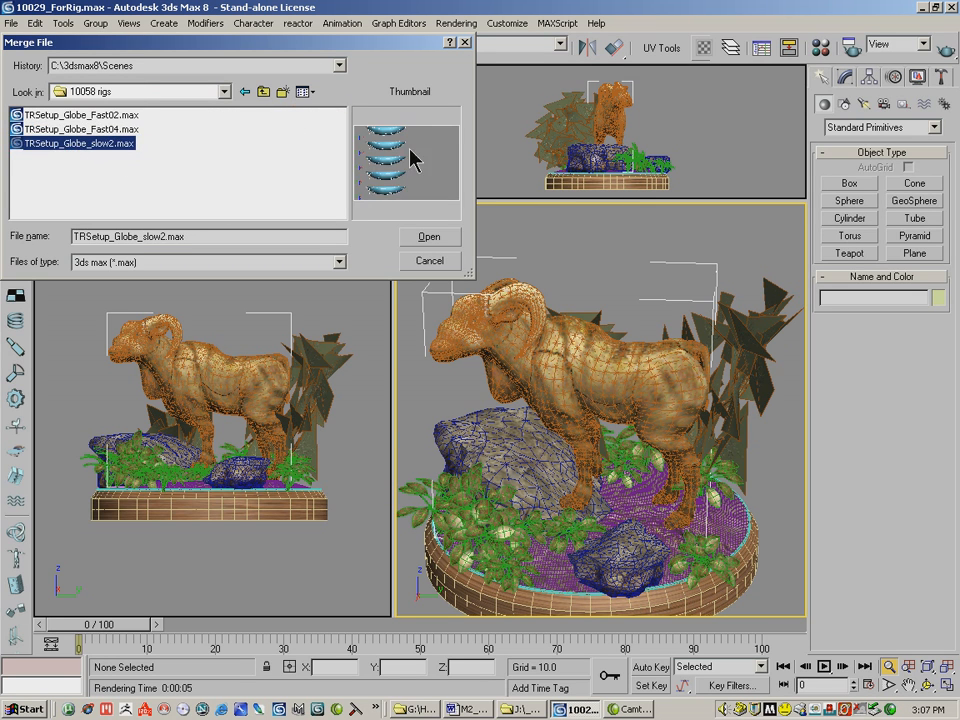
pyautogui.click(62, 126)
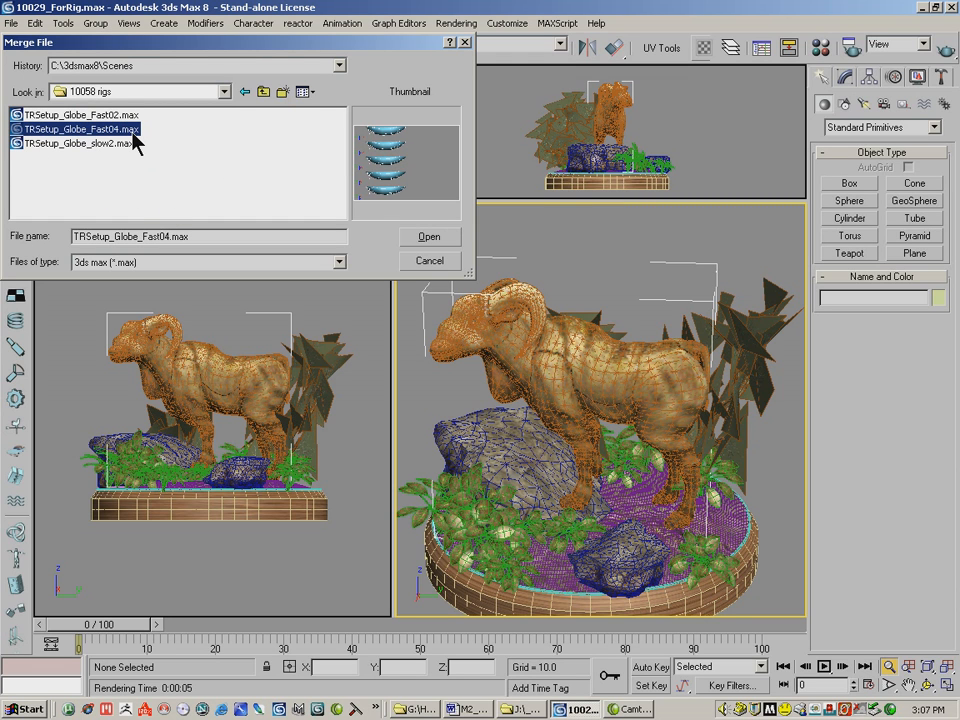
pyautogui.click(430, 240)
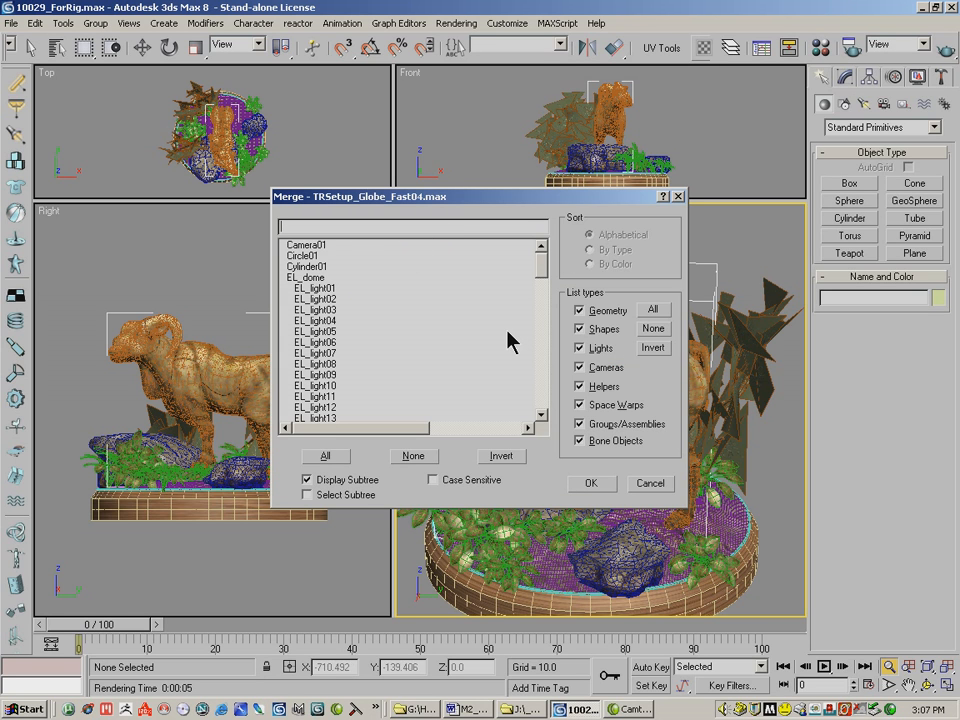
# Merge all objects of the rig file, from Camera01 to Plane01, auto-renaming all duplicates
pyautogui.click(326, 244)
pyautogui.moveTo(328, 244); pyautogui.dragTo(351, 476)
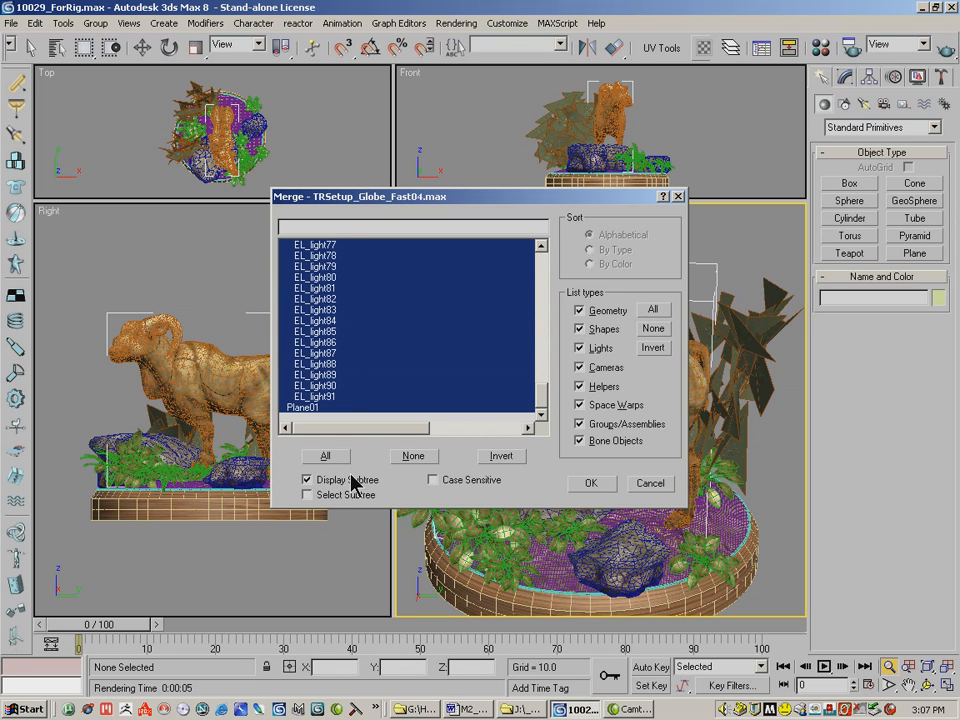
pyautogui.click(541, 393)
pyautogui.moveTo(543, 400); pyautogui.dragTo(546, 414)
pyautogui.moveTo(542, 401); pyautogui.dragTo(540, 266)
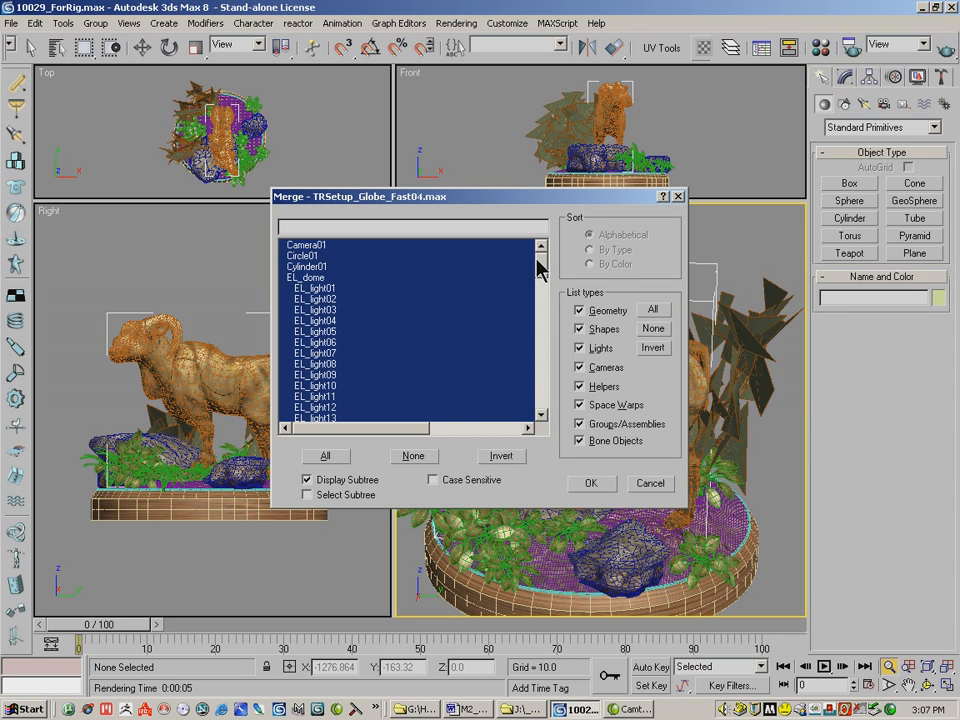
pyautogui.click(589, 484)
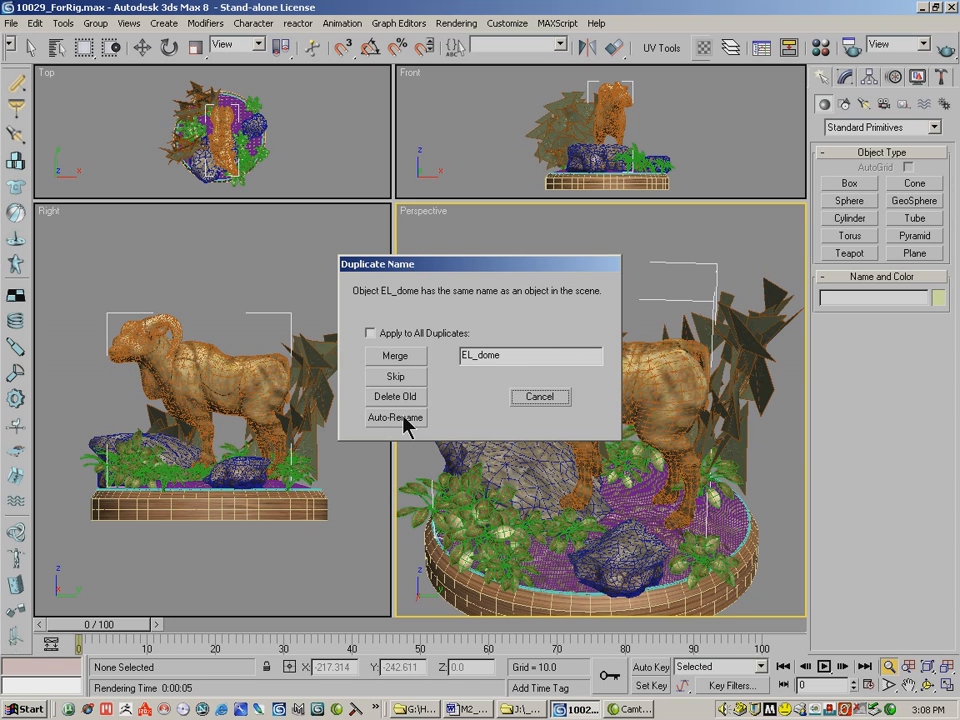
pyautogui.click(372, 334)
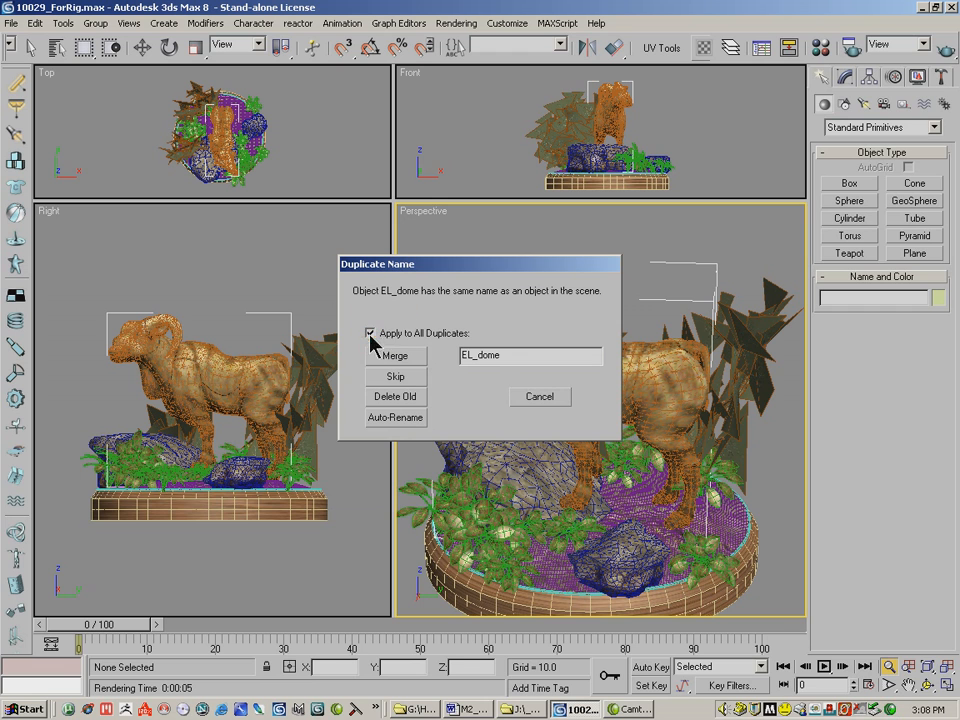
pyautogui.click(392, 418)
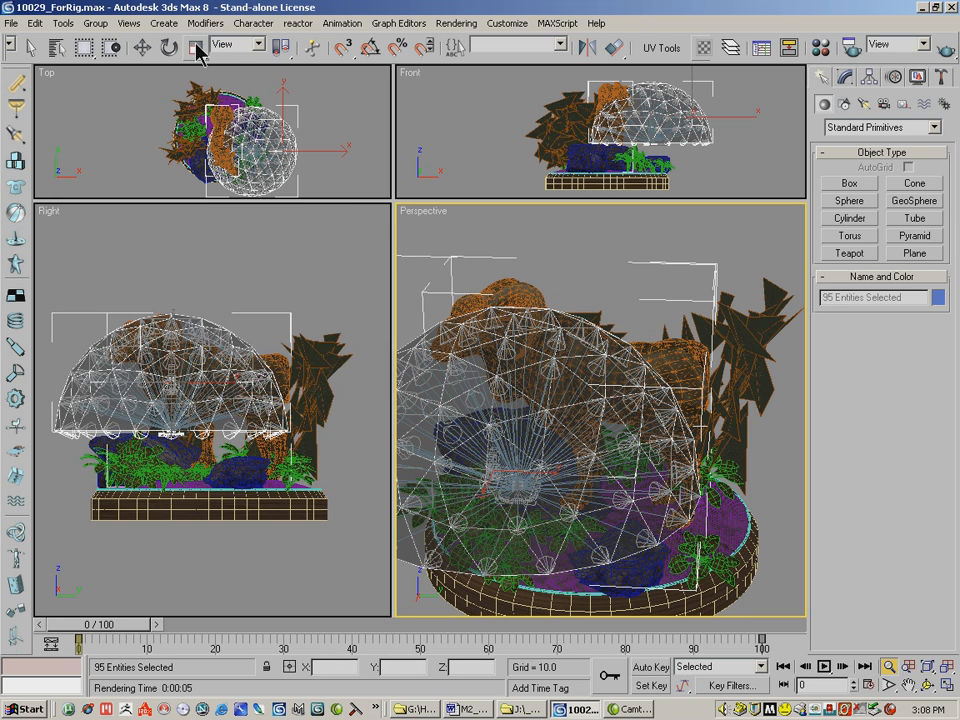
# Scale the merged light dome rig uniformly to about 398 percent and centre it over the ram and its base
pyautogui.click(196, 46)
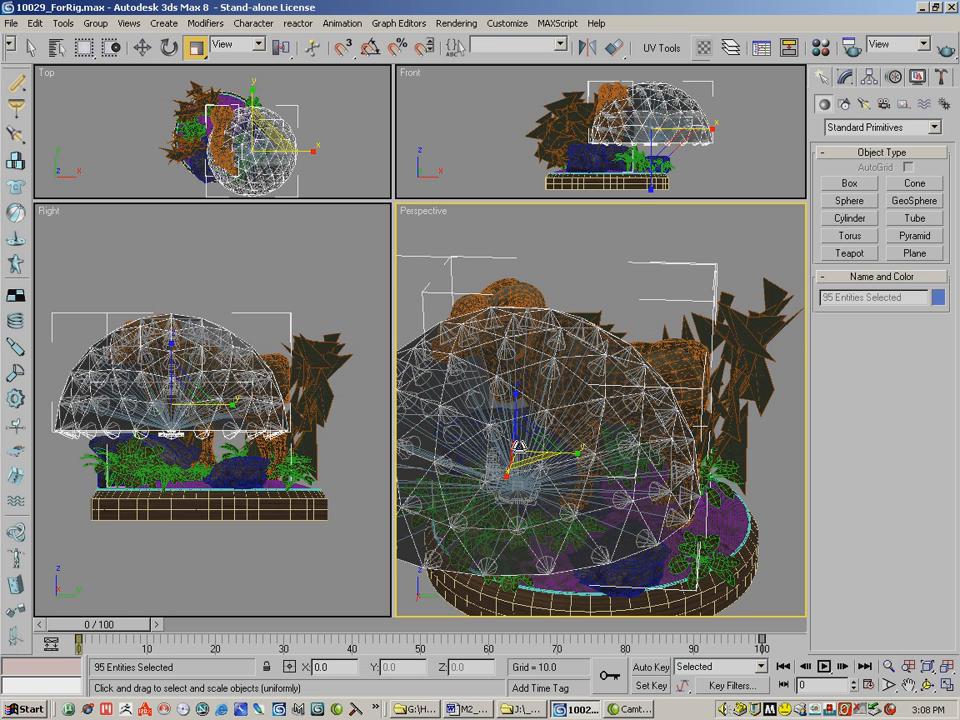
pyautogui.moveTo(519, 445); pyautogui.dragTo(465, 188)
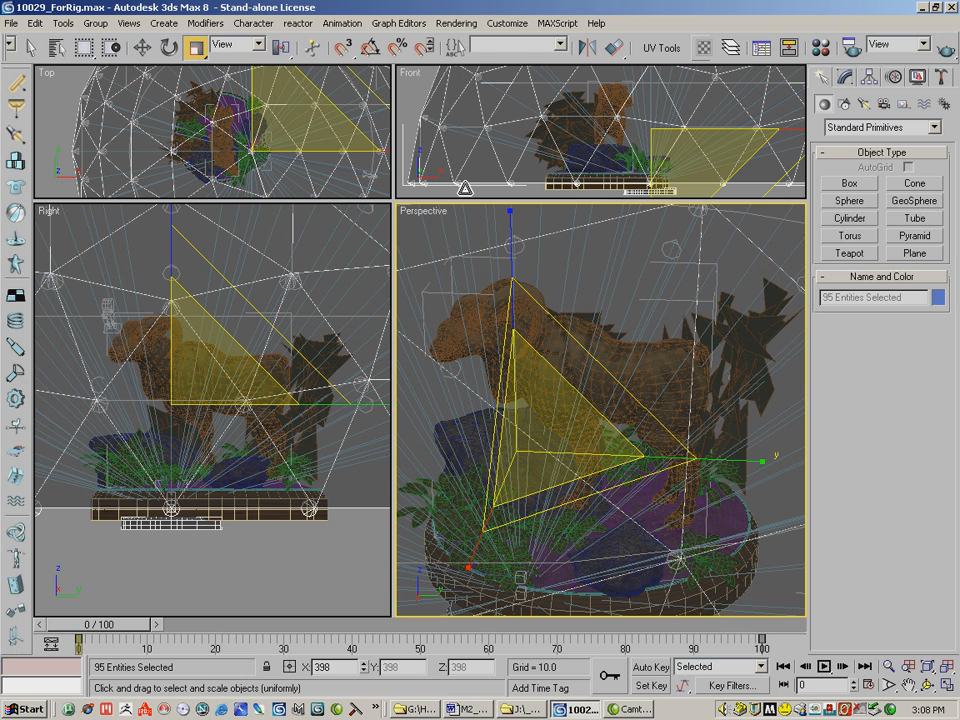
pyautogui.click(142, 47)
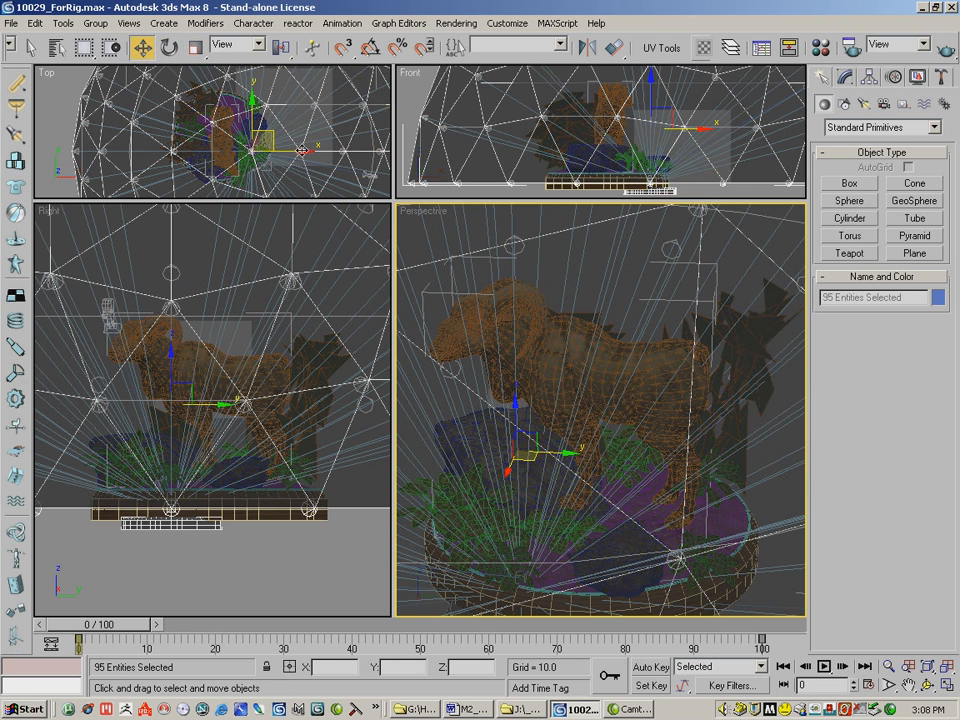
pyautogui.click(278, 152)
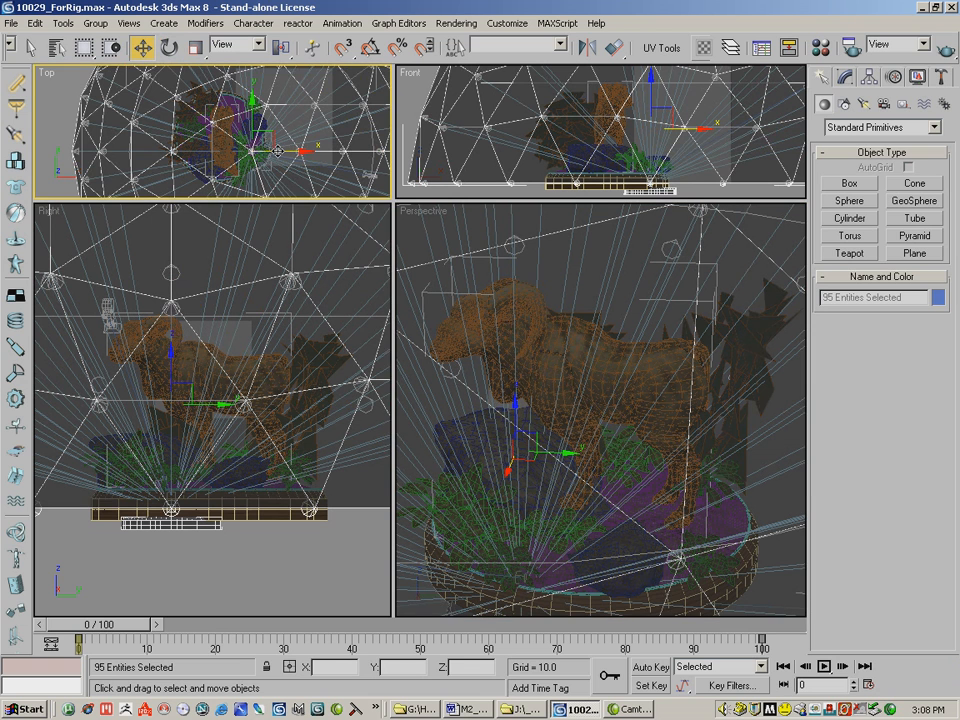
pyautogui.moveTo(278, 152); pyautogui.dragTo(267, 151)
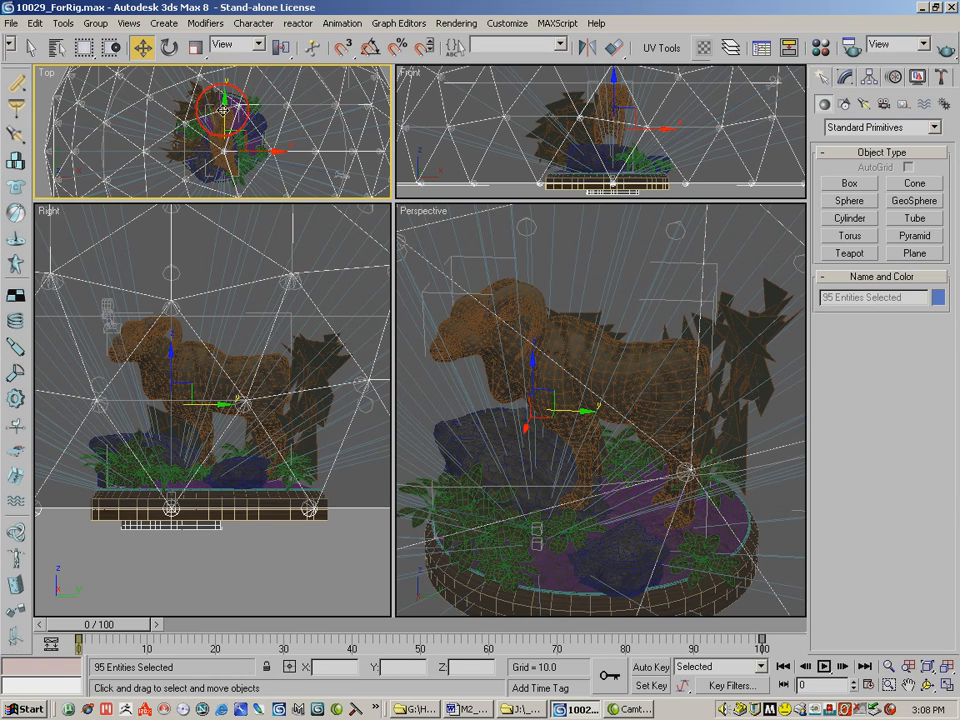
pyautogui.moveTo(225, 109); pyautogui.dragTo(228, 95)
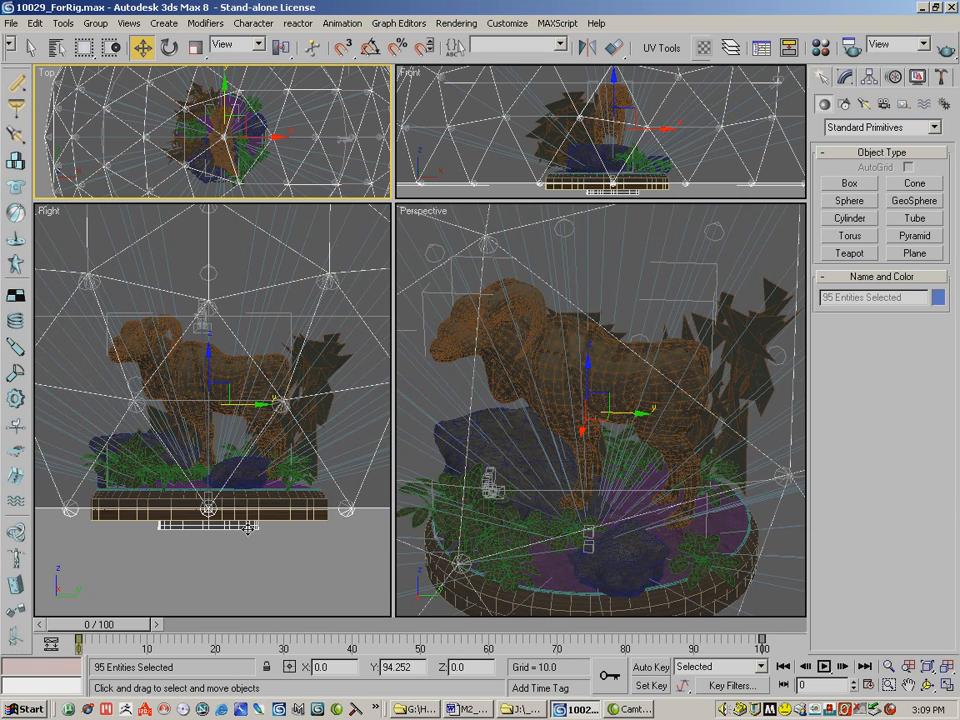
# Delete the merged cylinder that sits beneath the round wooden base
pyautogui.rightClick(317, 561)
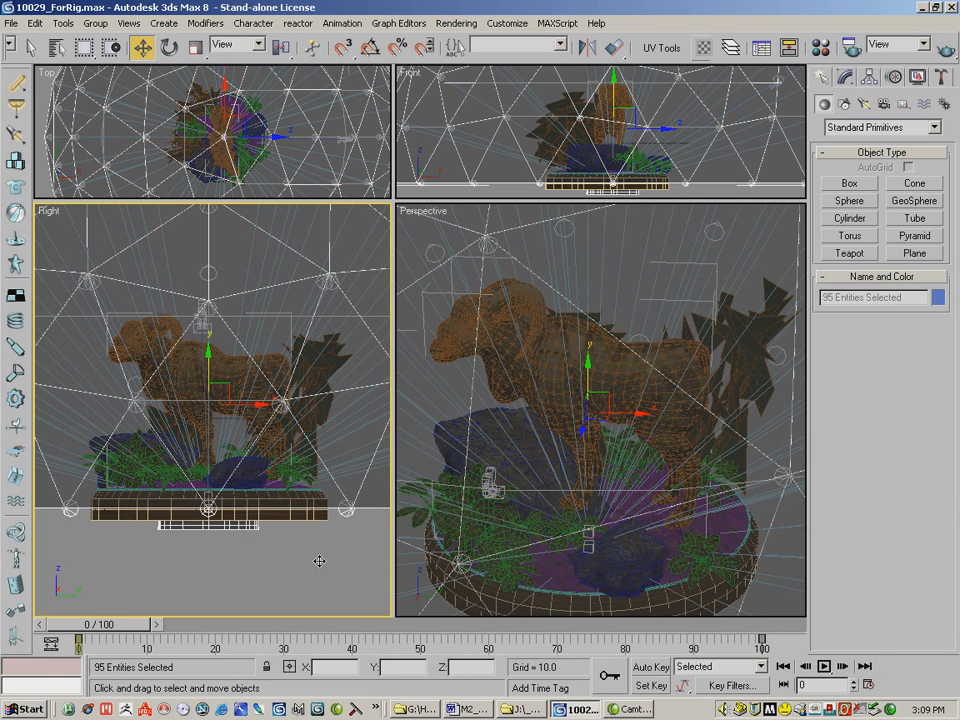
pyautogui.click(251, 524)
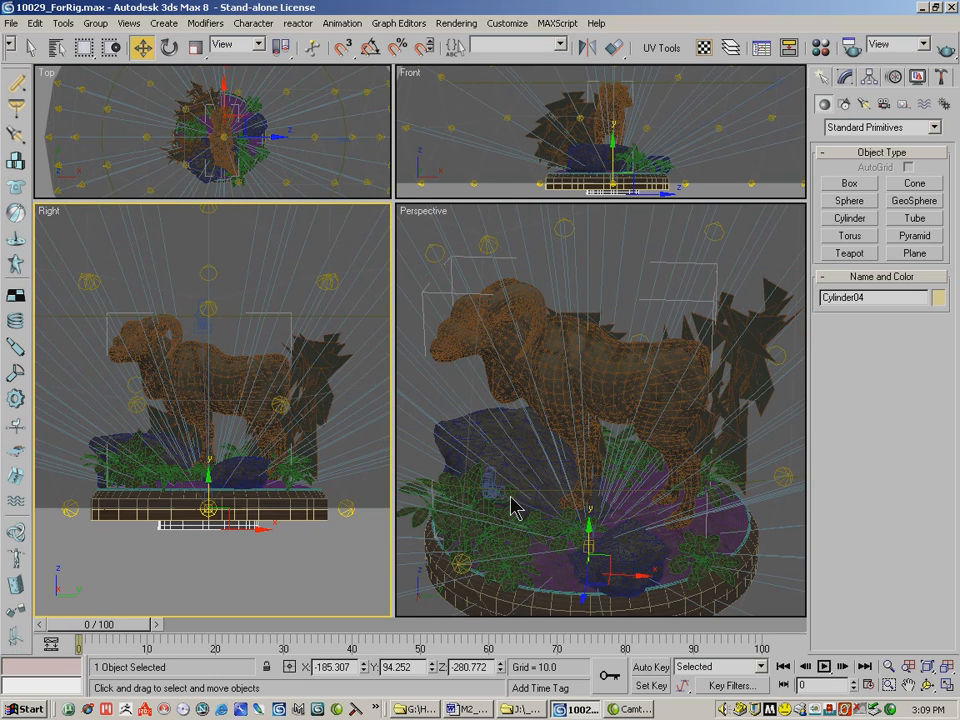
pyautogui.press('Delete')
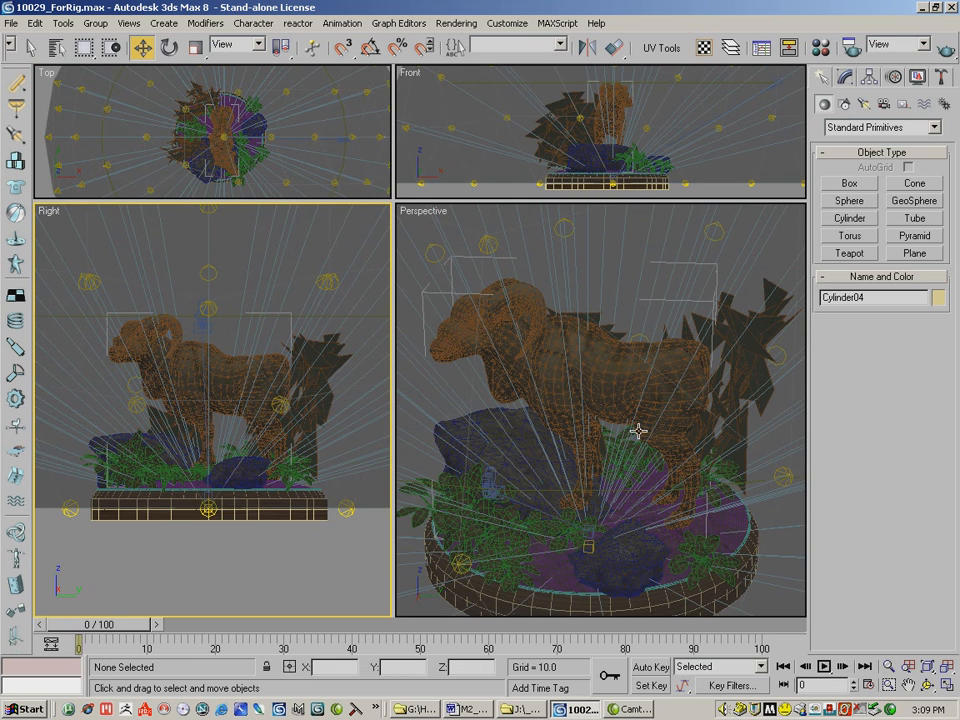
# Render the Perspective view with the merged light dome in place
pyautogui.rightClick(715, 285)
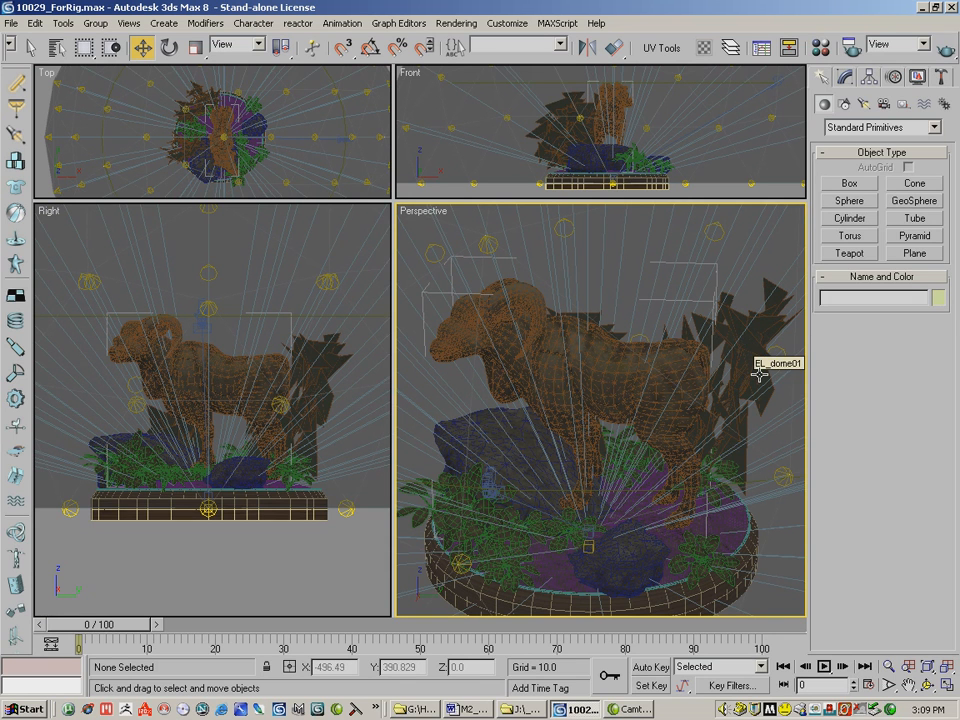
pyautogui.click(943, 50)
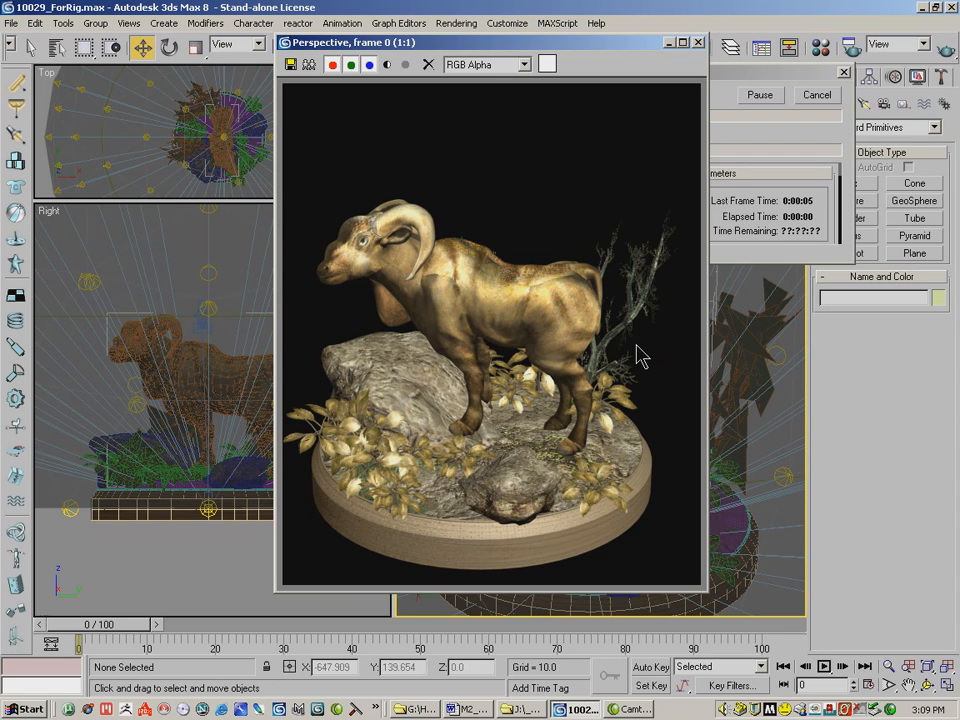